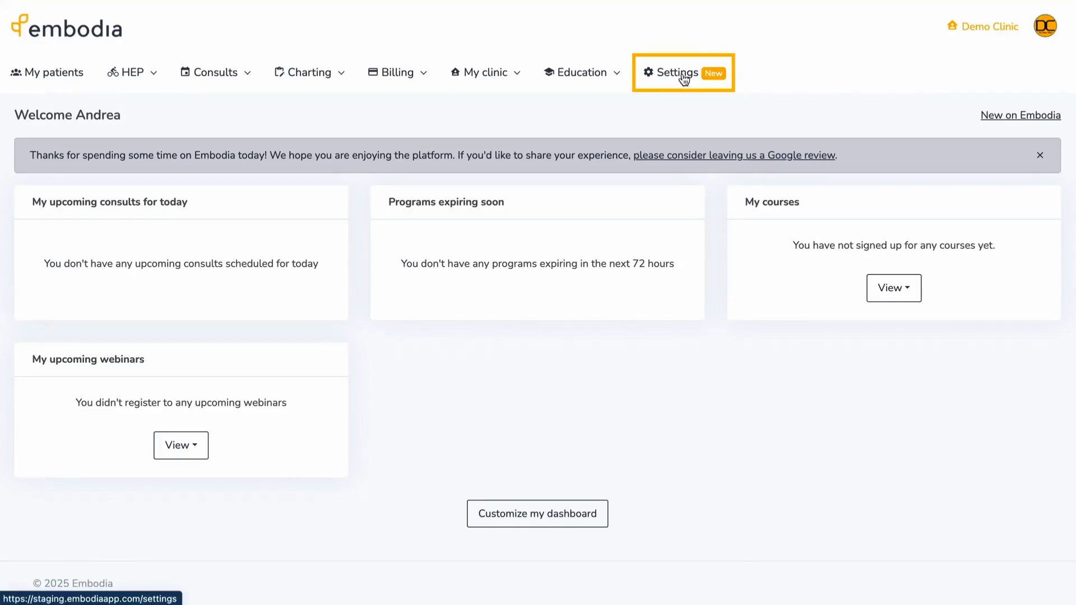
Open the clinic's branding settings under its communication and contact information settings
left_click(685, 78)
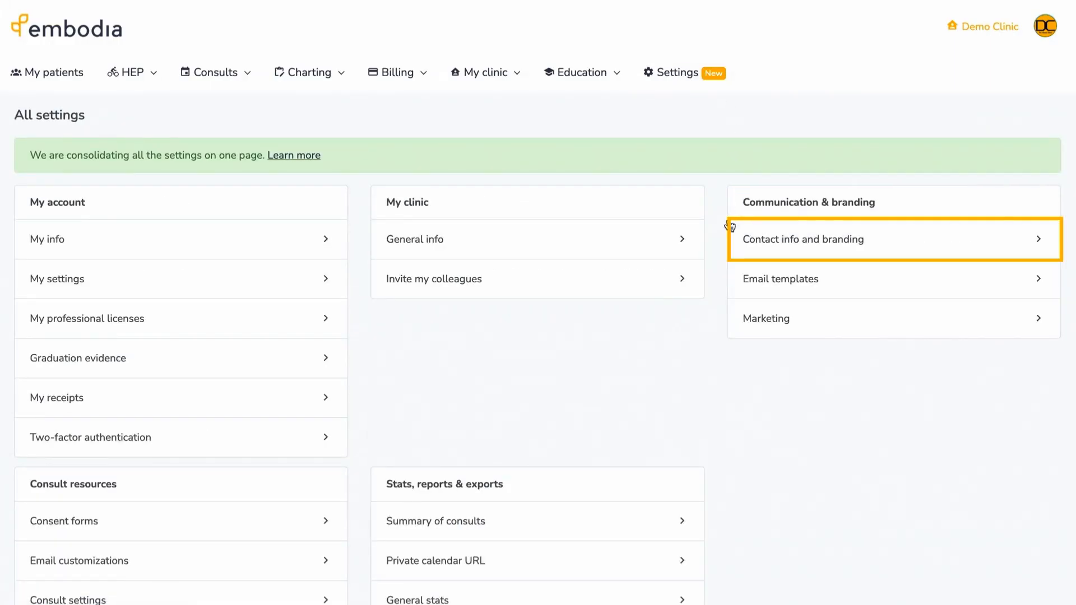
left_click(738, 239)
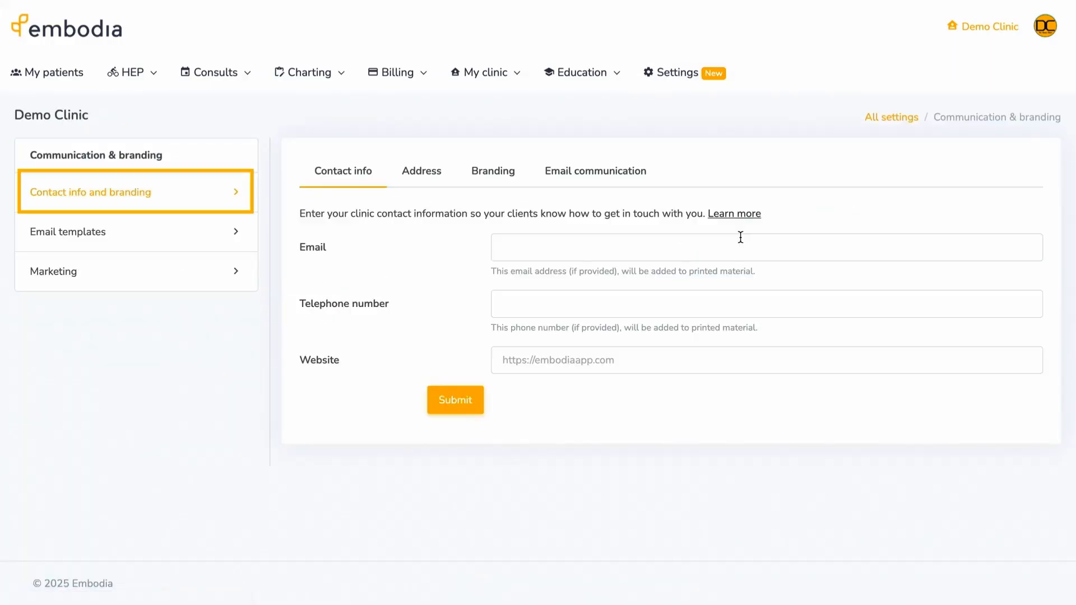
left_click(512, 179)
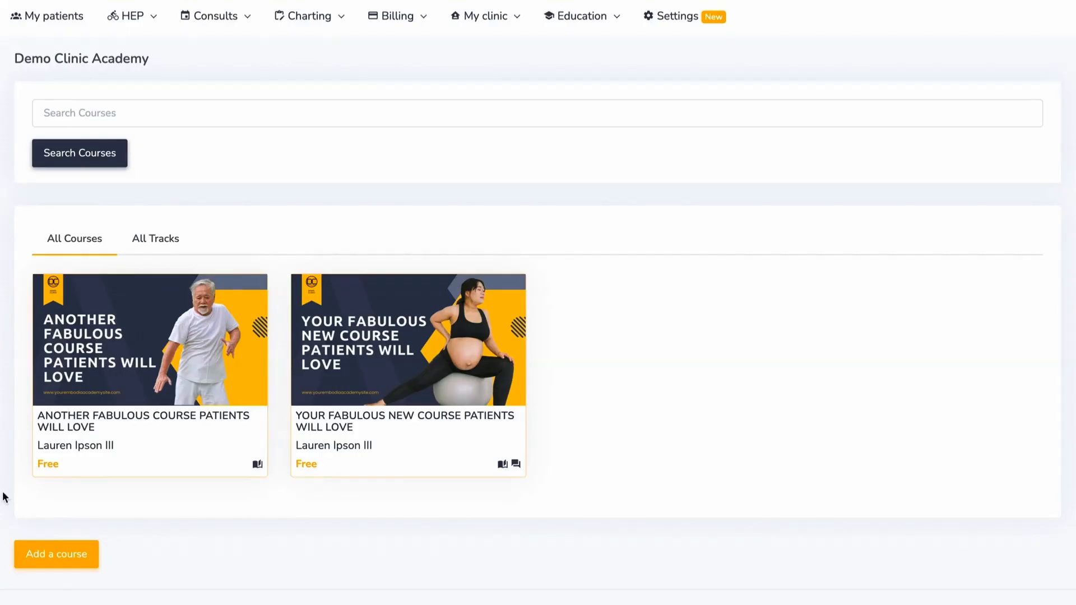
Add a course titled "Another Fabulous Course Patients Will Love" and paste in the description covering overview, audience, learning objectives and inclusions
left_click(16, 553)
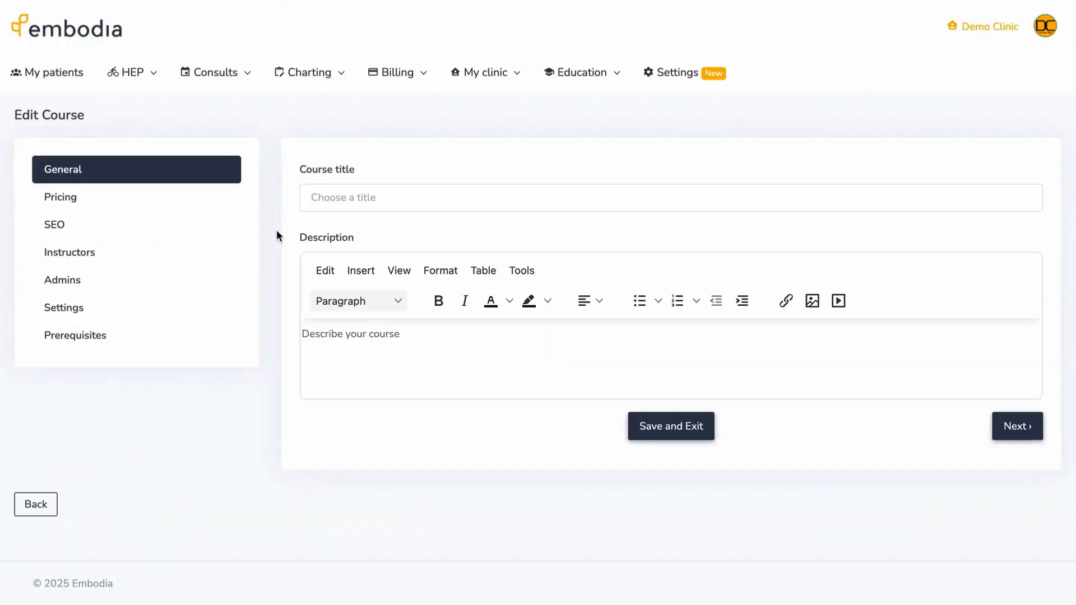
left_click(303, 203)
type("Another Fabulous Course Patients Will Love")
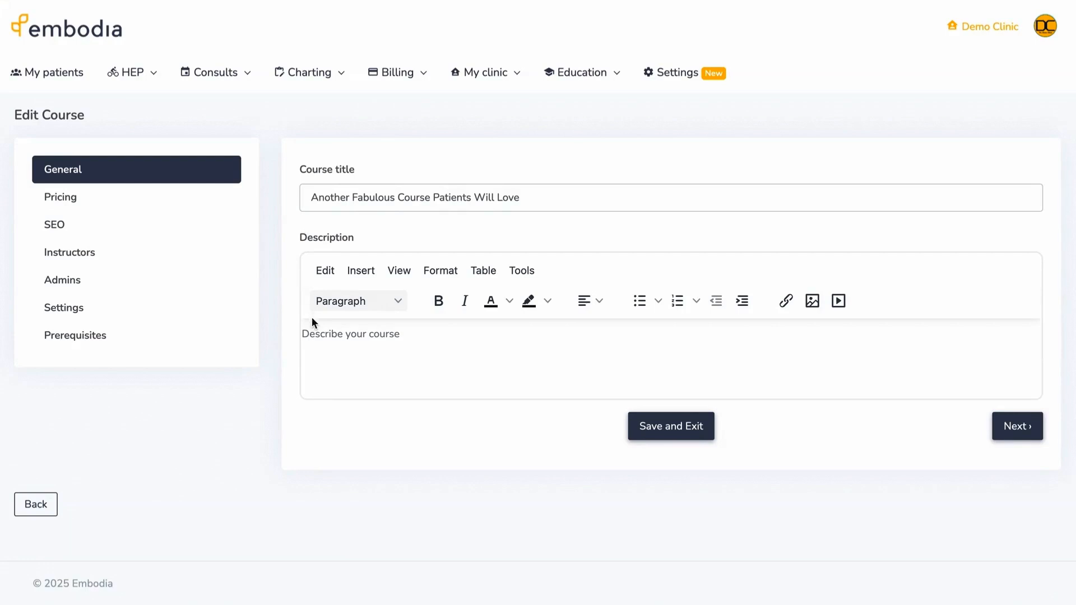
left_click(312, 327)
key("ctrl+v")
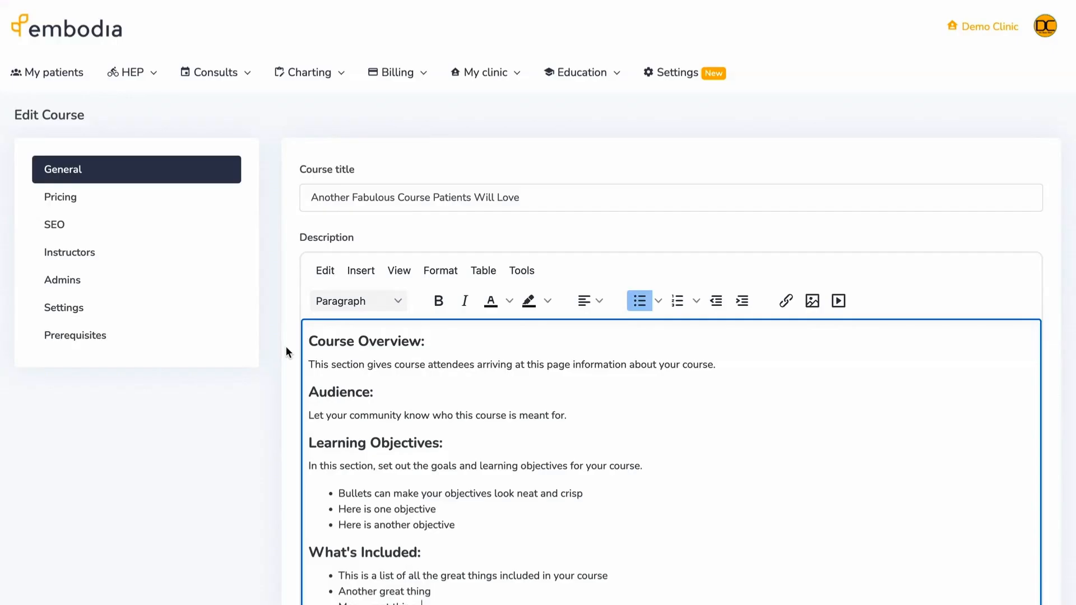
scroll(286, 348, "down", 3)
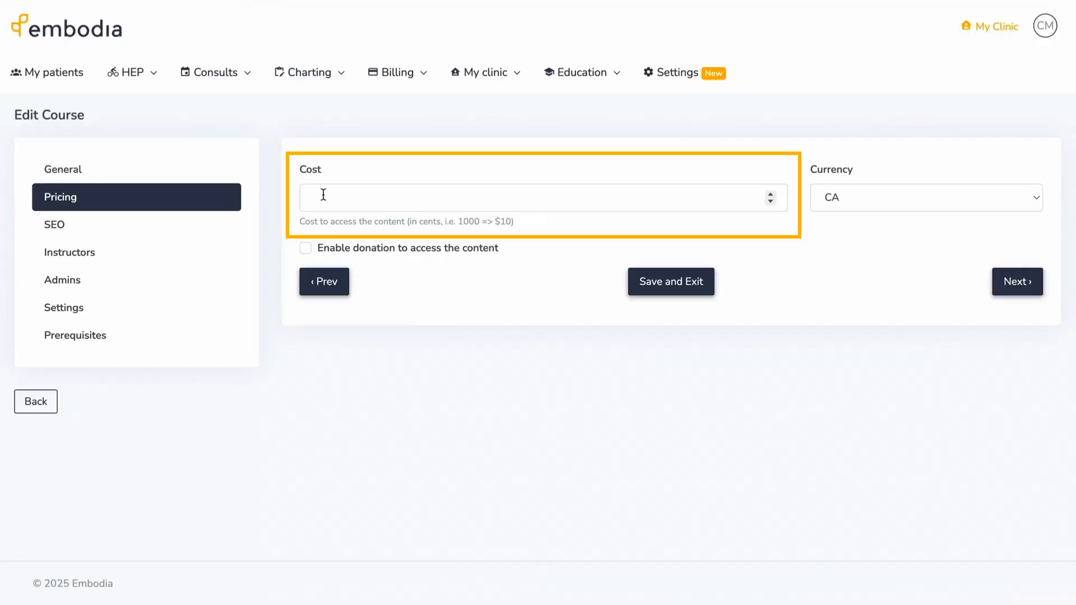
Set the course cost to 3000 cents and the cost with membership to 1500 cents
left_click(324, 194)
type("3000")
left_click(281, 234)
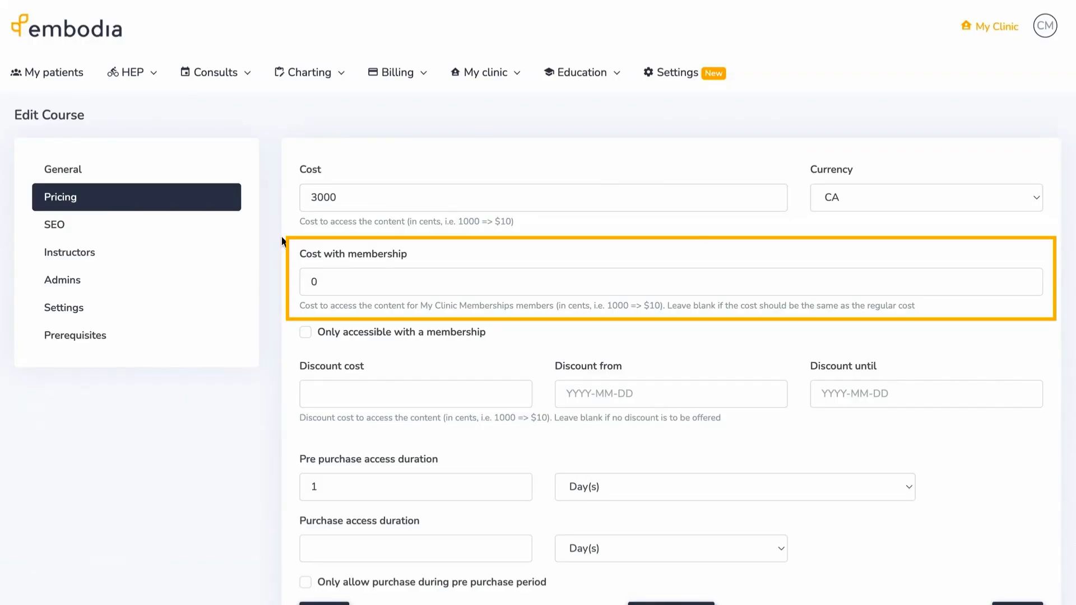
double_click(324, 281)
type("1500")
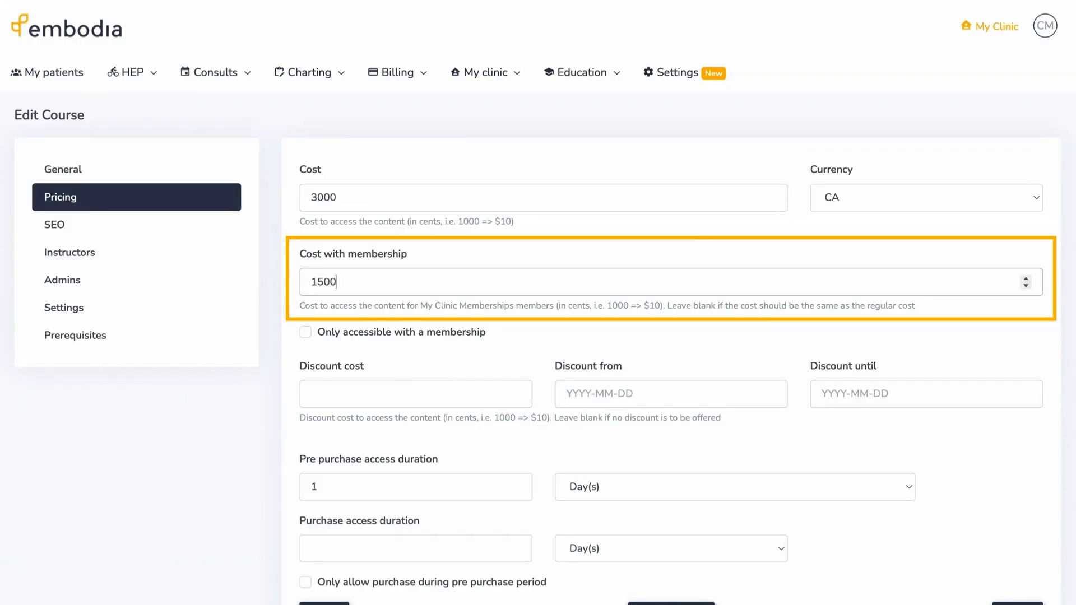
left_click(273, 298)
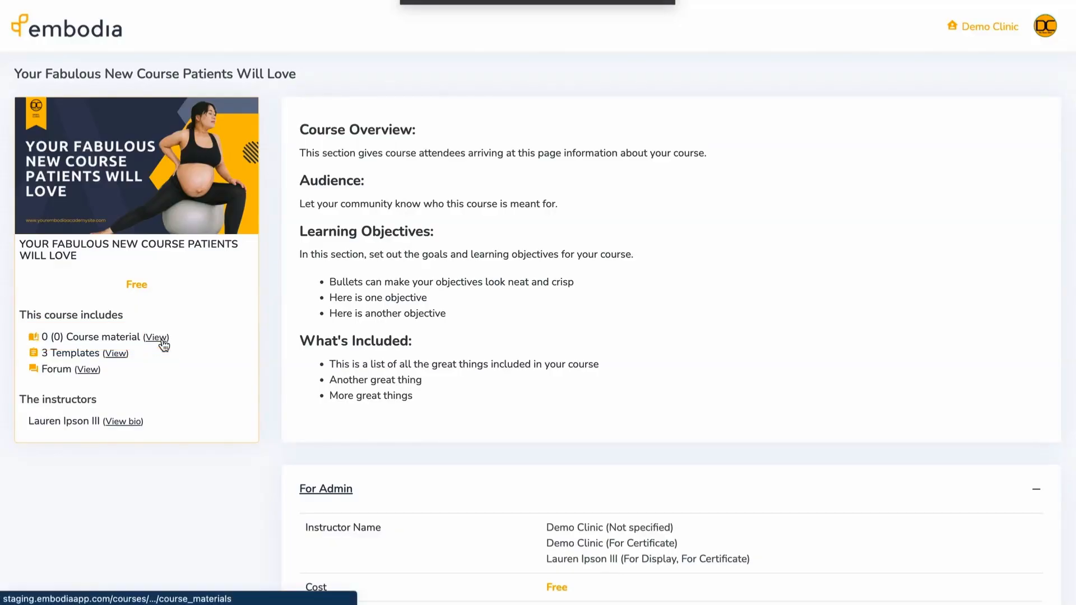
Add a category named "Introduction" to the materials of the course "Your Fabulous New Course Patients Will Love"
left_click(162, 340)
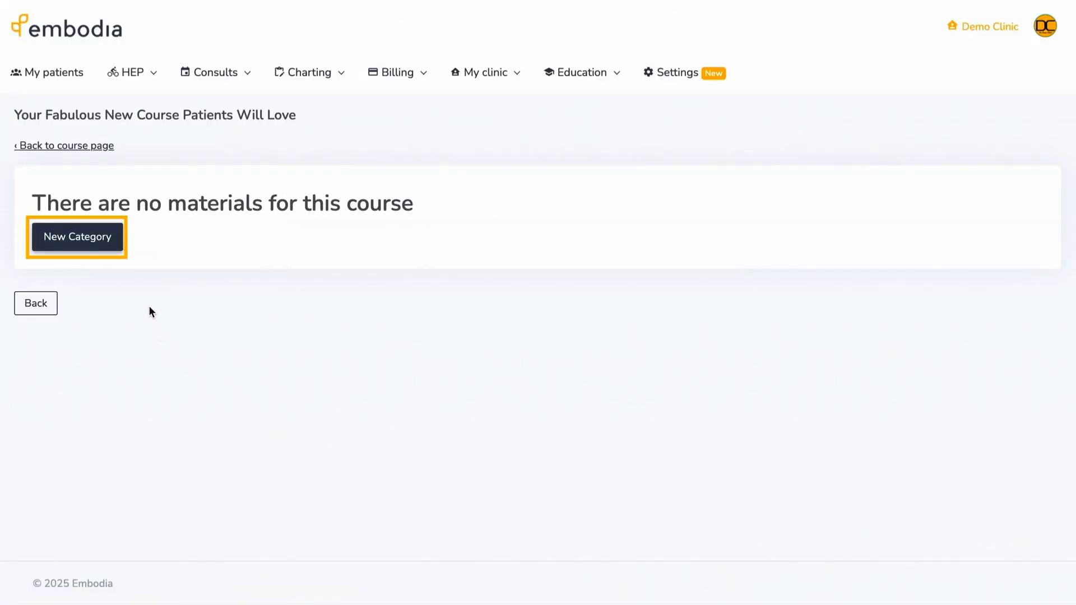
left_click(120, 241)
left_click(471, 100)
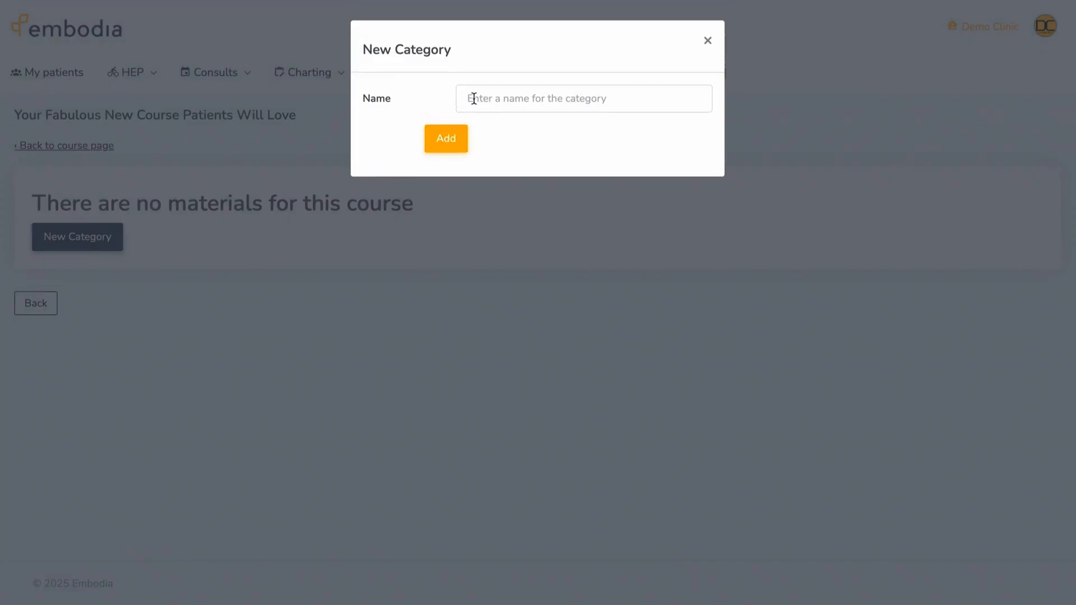
type("Introduction")
left_click(457, 144)
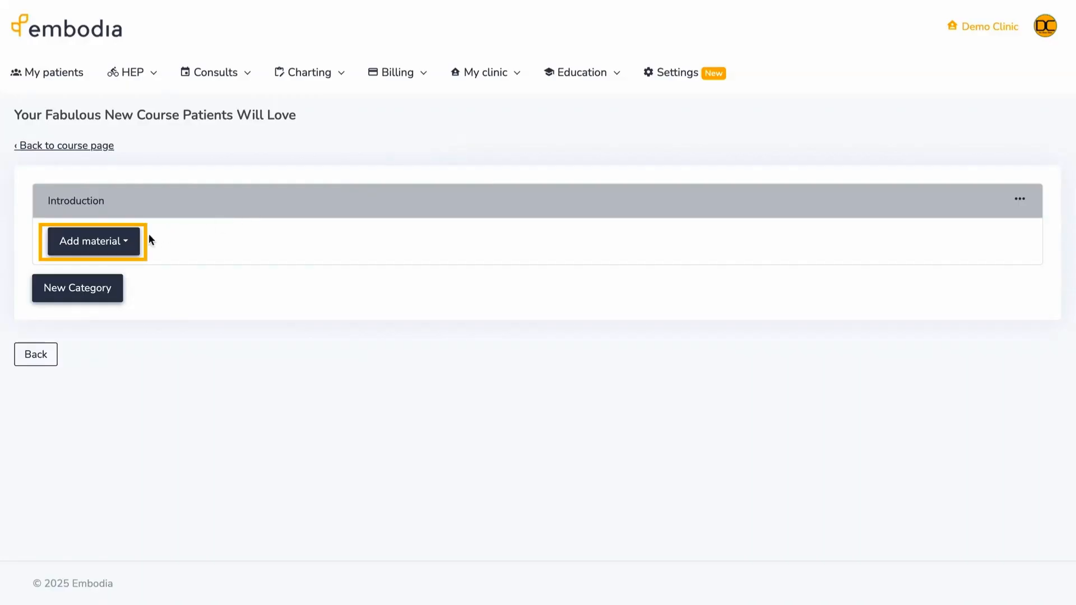
Create a lesson titled "Introductory lesson" in the Introduction category, pasting the "Welcome and Housekeeping" text as its content
left_click(132, 241)
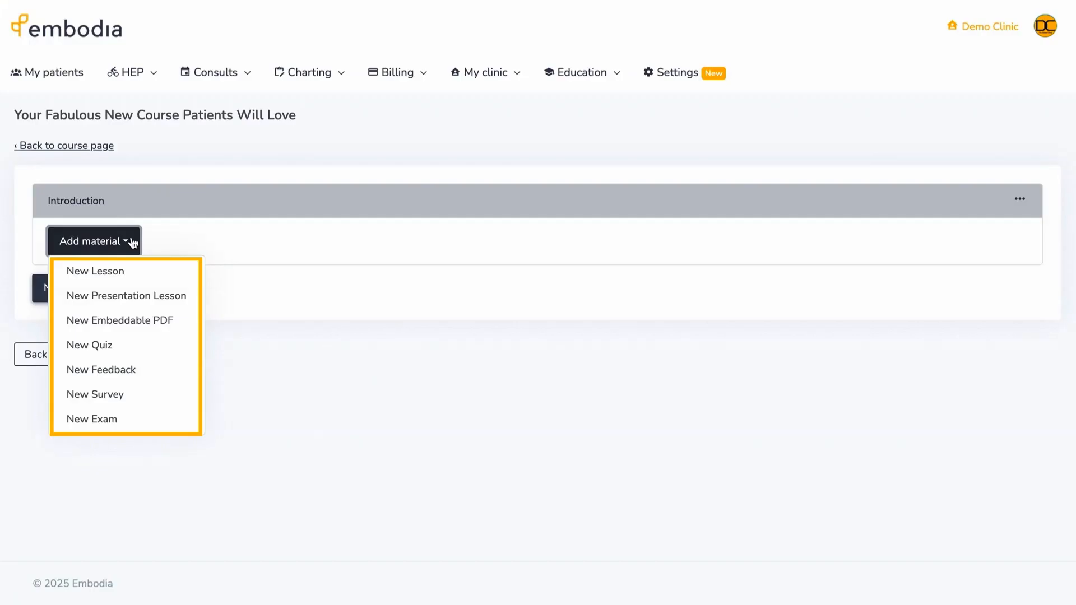
left_click(143, 271)
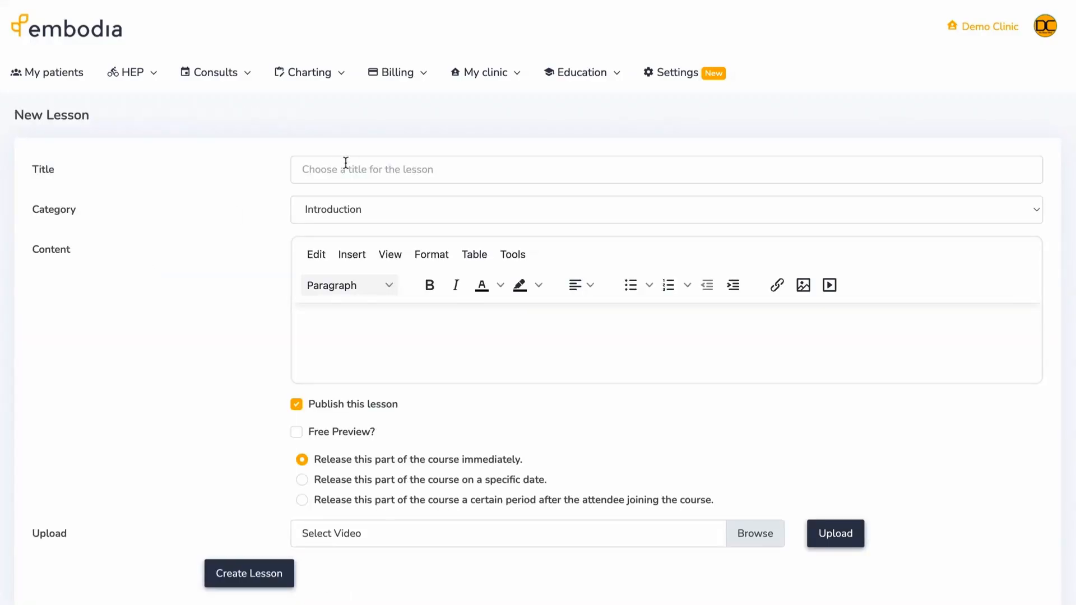
left_click(346, 162)
left_click(371, 210)
left_click(339, 318)
key("ctrl+v")
left_click(223, 381)
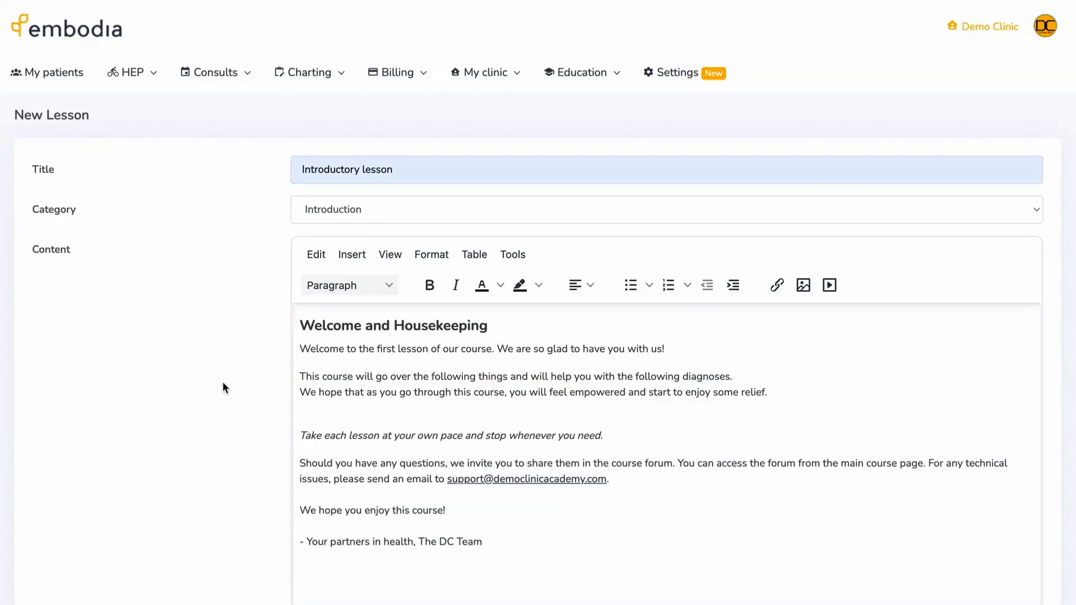
scroll(223, 382, "down", 4)
scroll(223, 383, "down", 1)
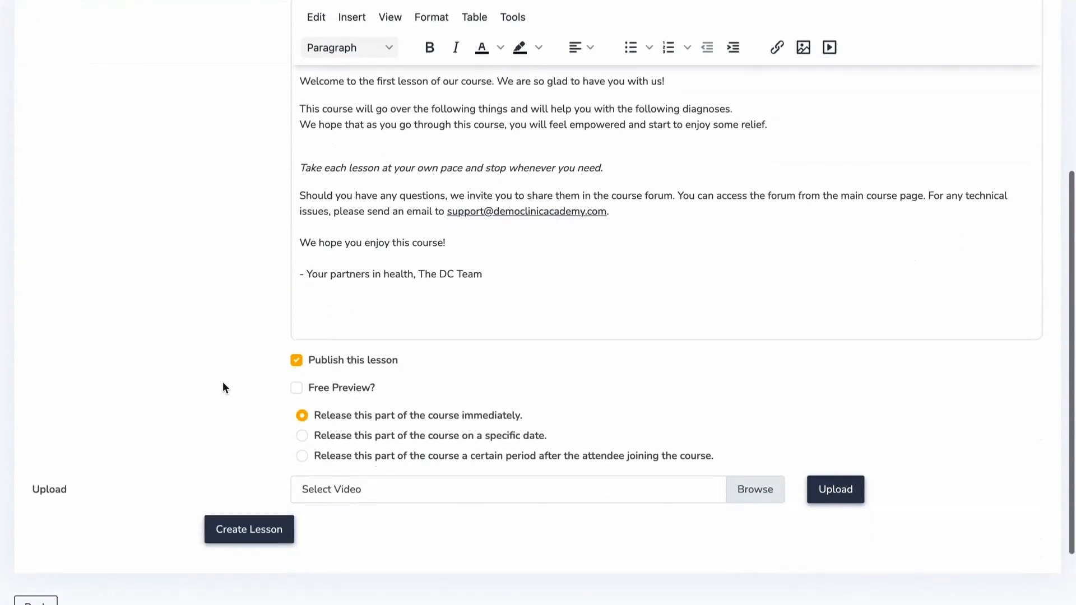
left_click(248, 527)
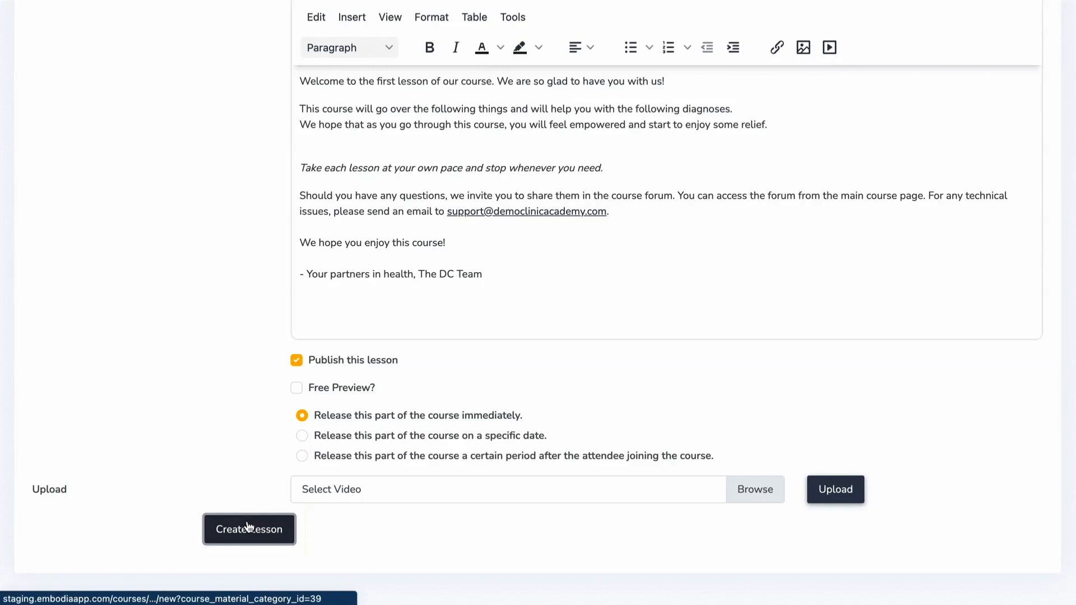
Open the form for a new presentation lesson in the Introduction category
left_click(135, 281)
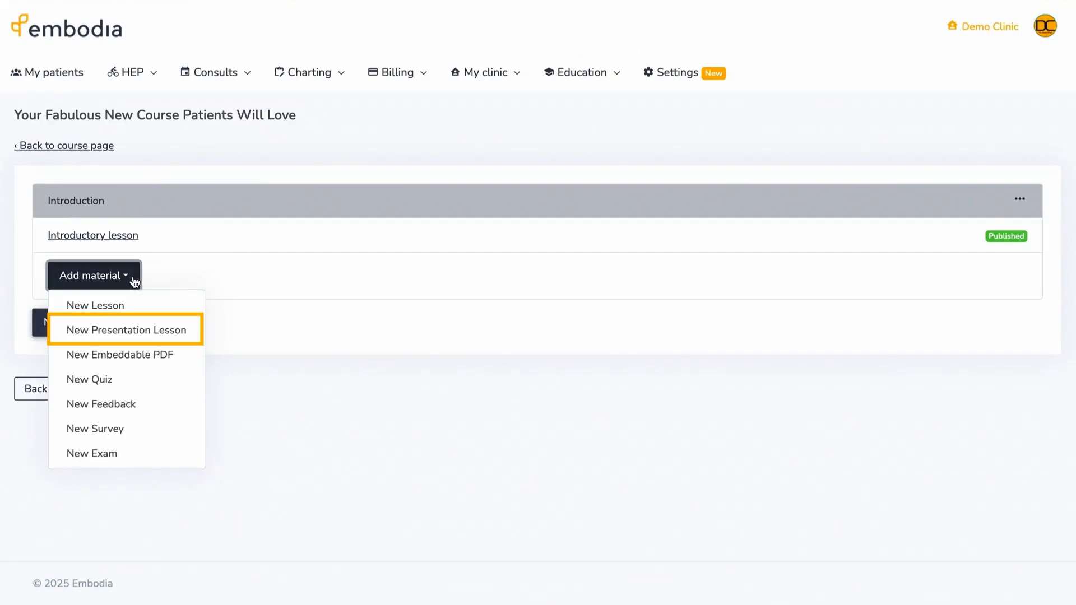
left_click(190, 331)
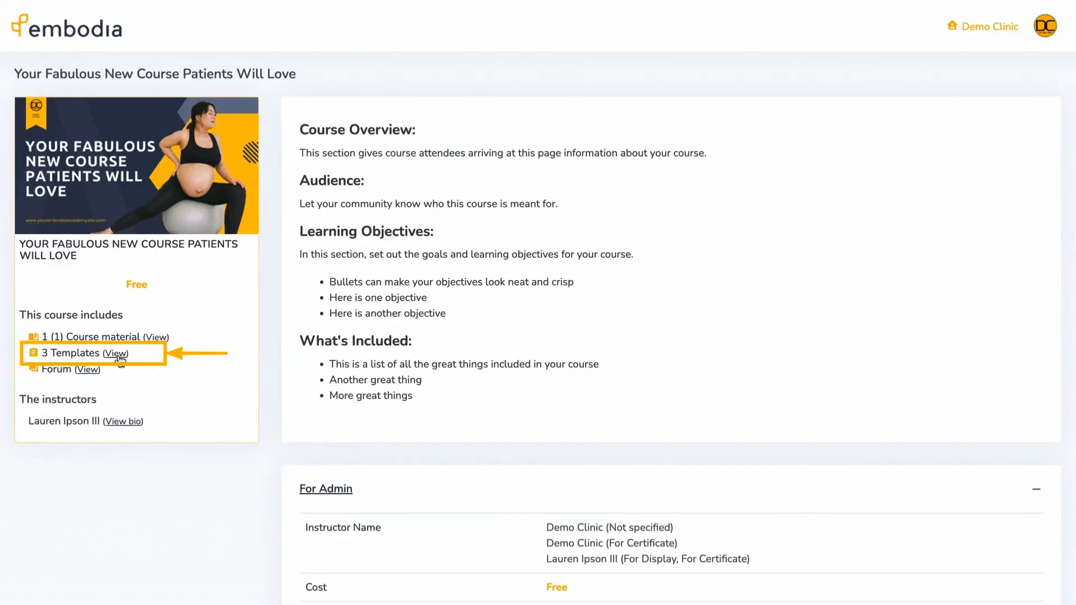
View the course's exercise templates and the new template form, closing the form without creating one
left_click(119, 354)
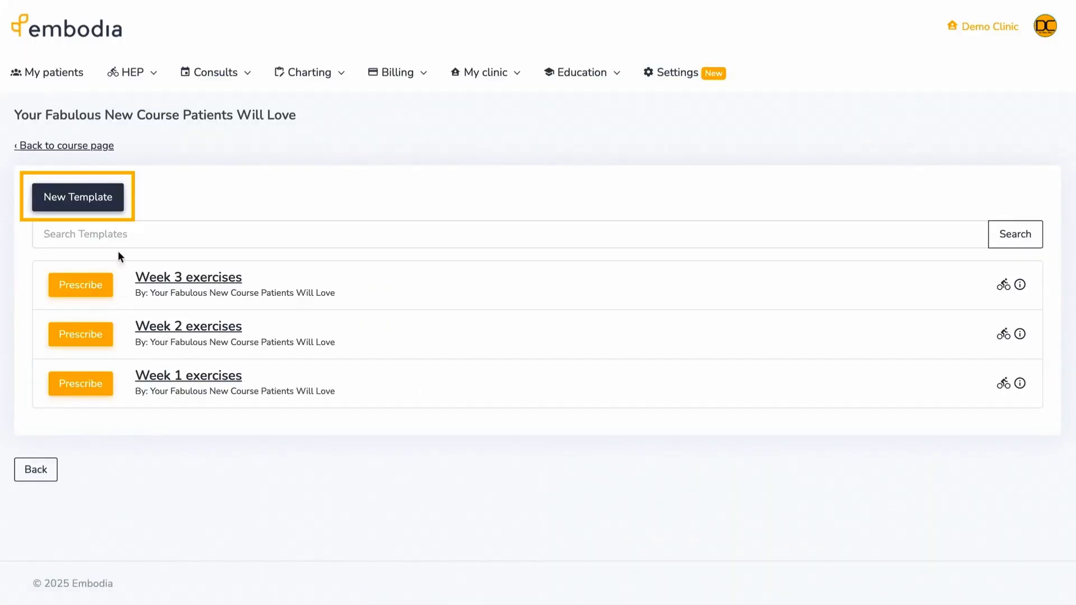
left_click(115, 206)
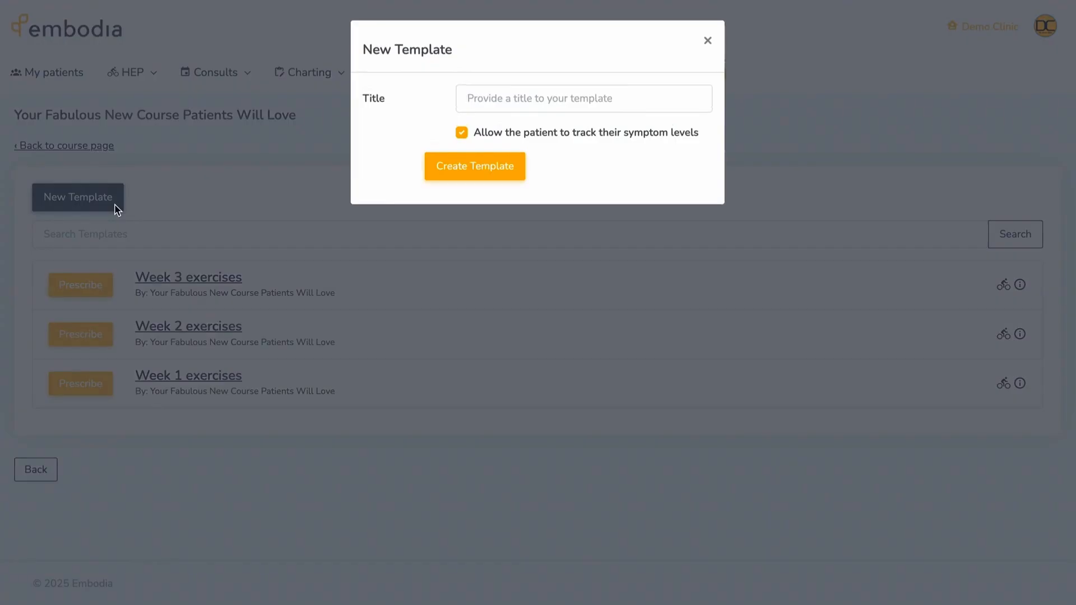
left_click(708, 40)
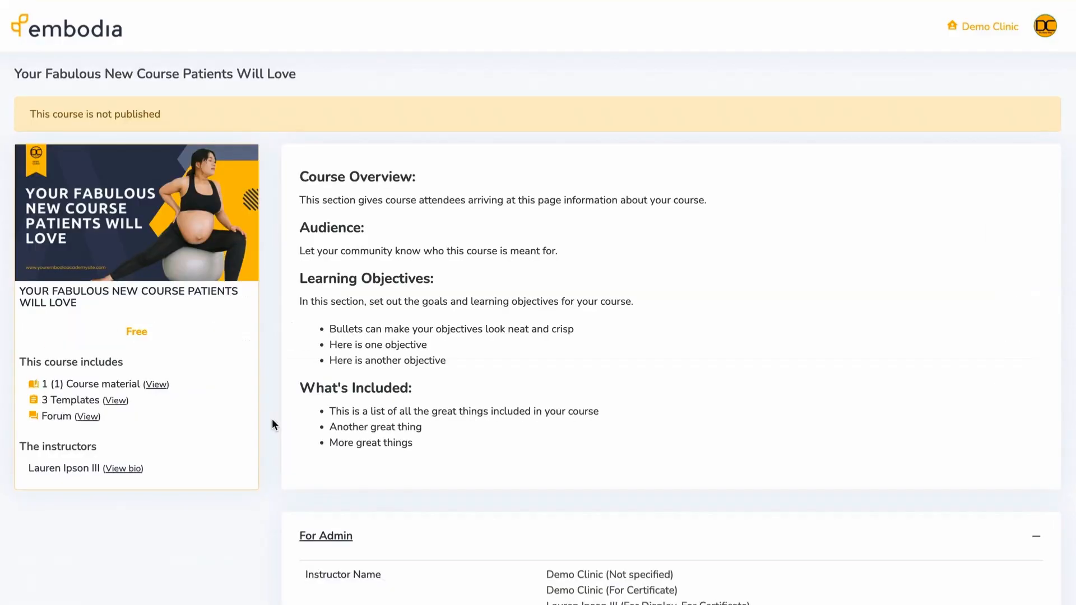
Publish "Your Fabulous New Course Patients Will Love" through its course settings and save
scroll(273, 425, "down", 10)
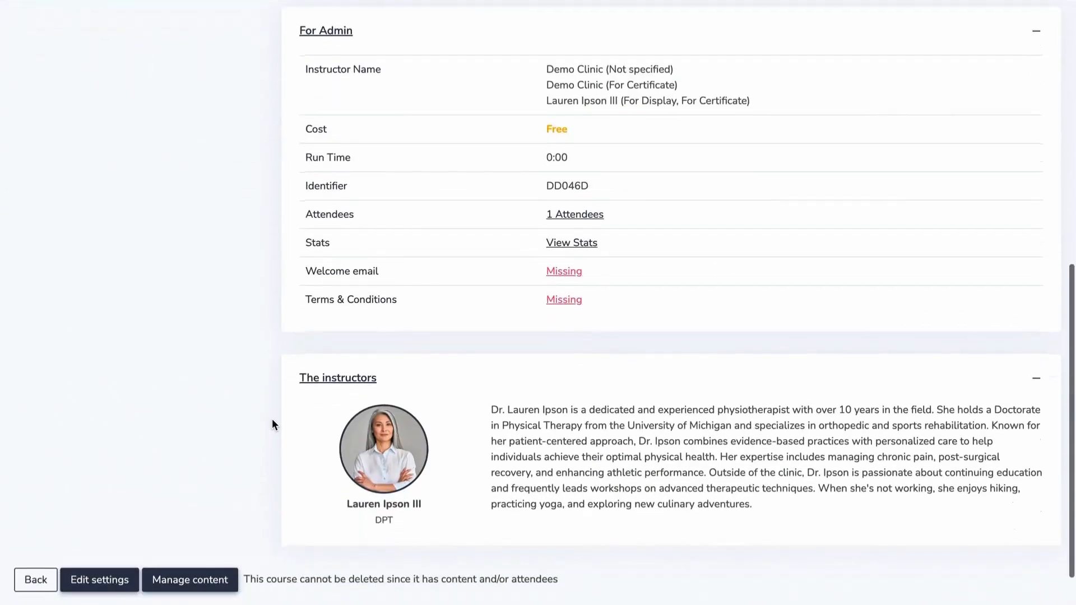
left_click(126, 528)
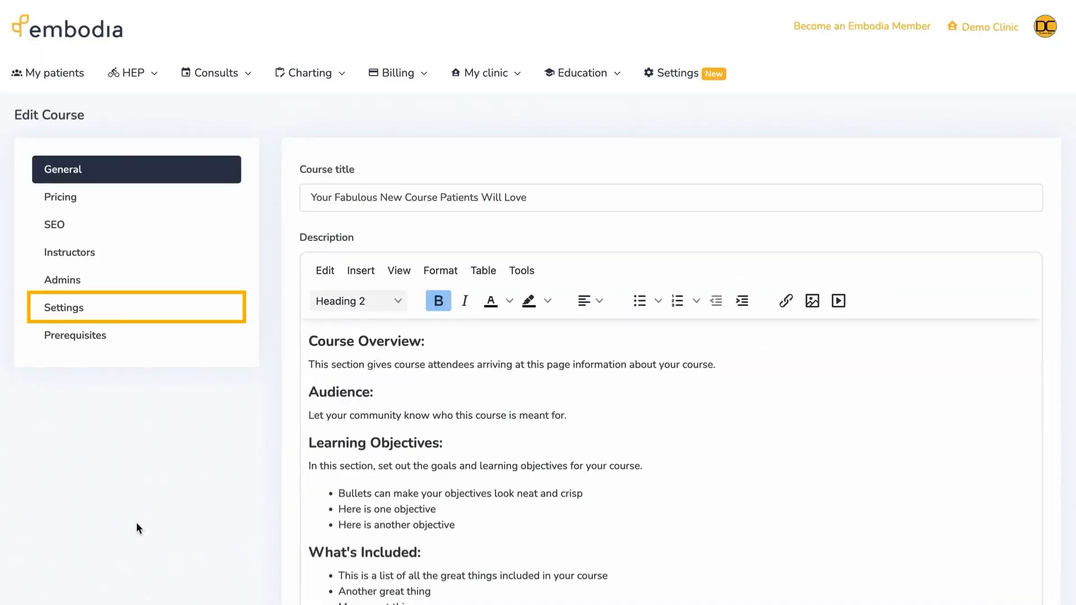
left_click(72, 315)
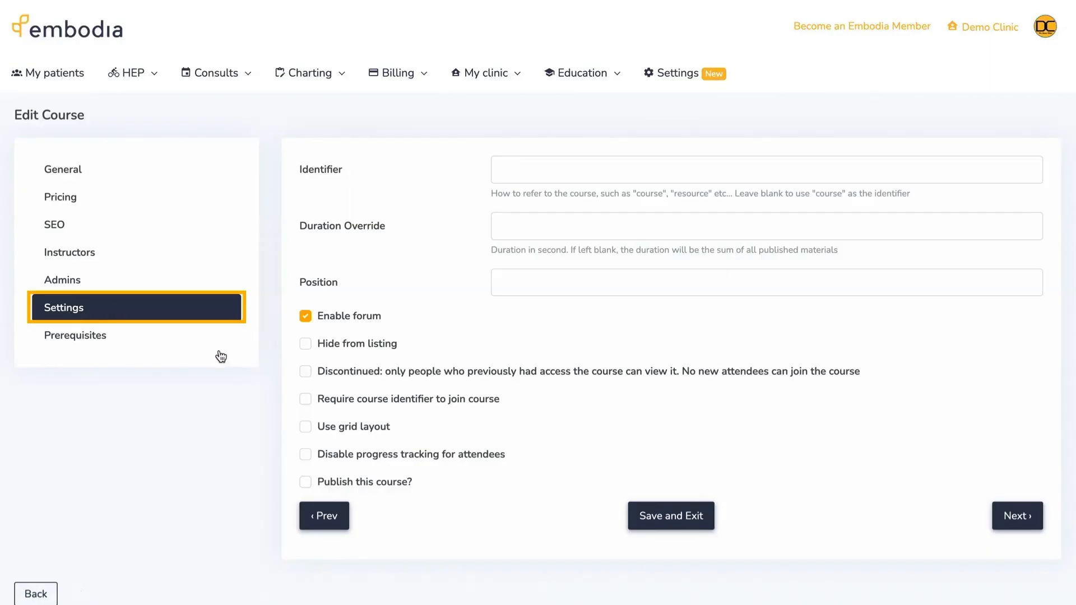
left_click(305, 482)
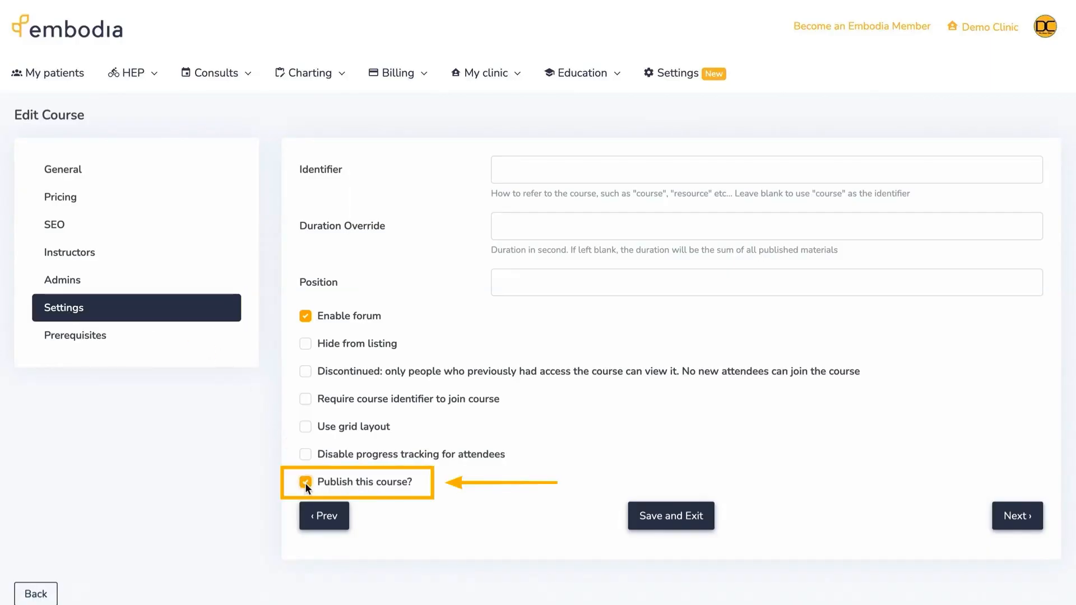
left_click(684, 512)
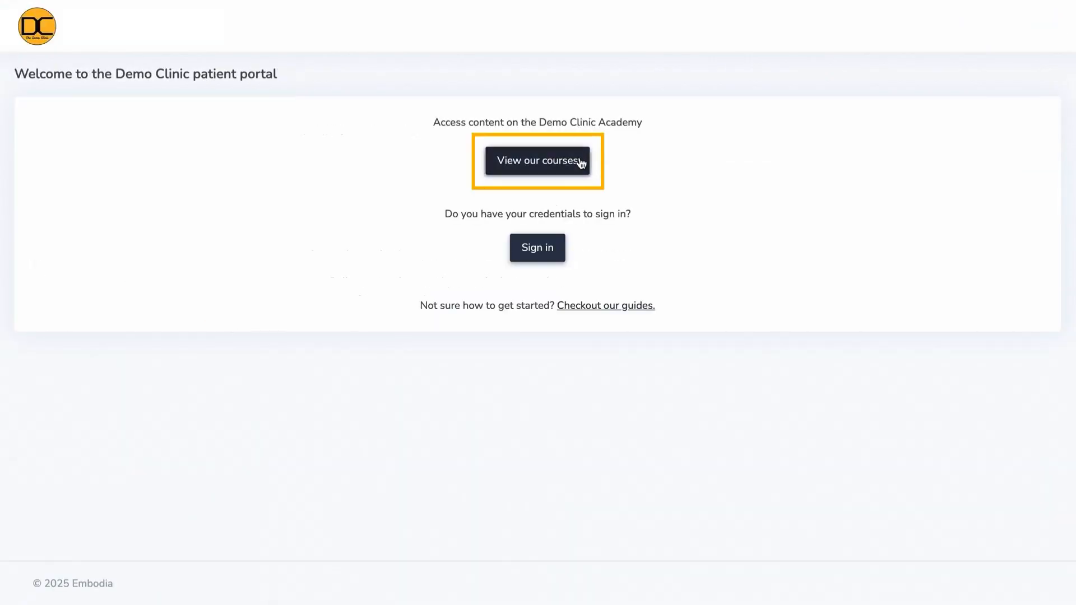
View the courses offered on the patient portal and open the clinic's Academy page from the practitioner site
left_click(579, 161)
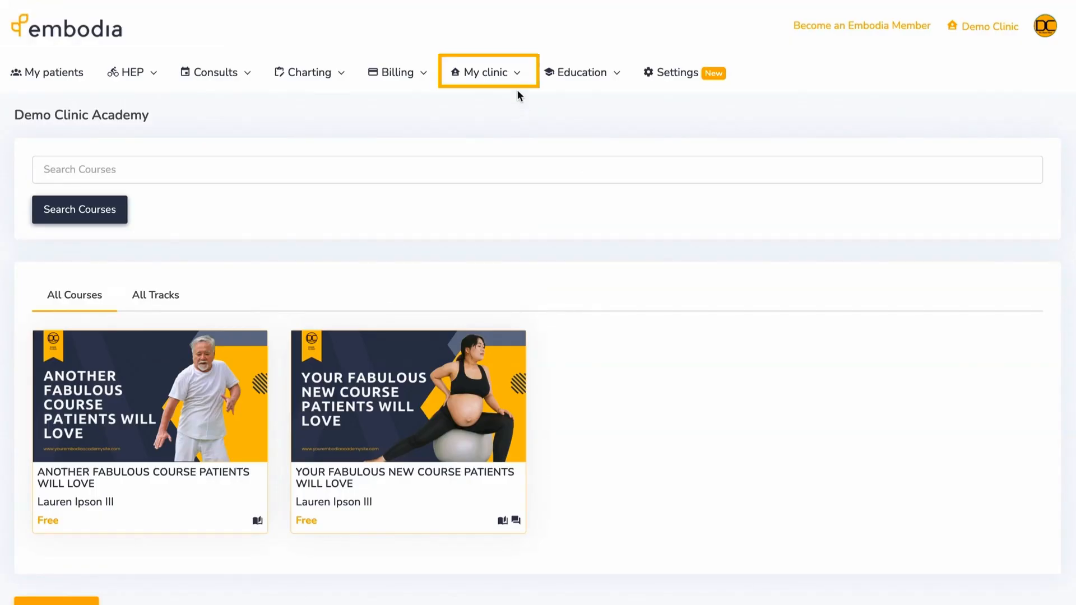
left_click(516, 90)
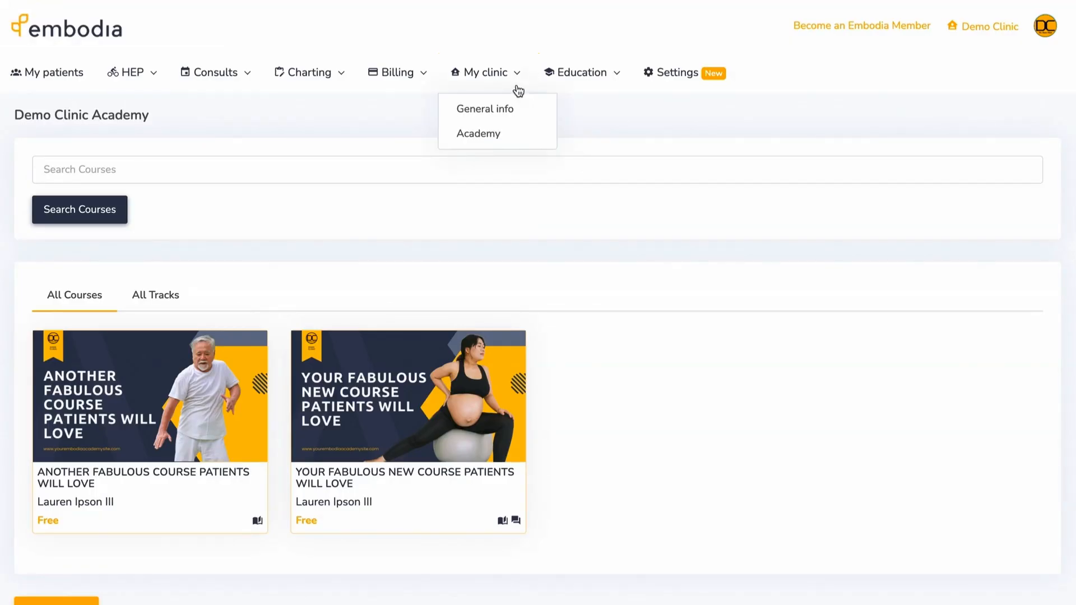
left_click(540, 133)
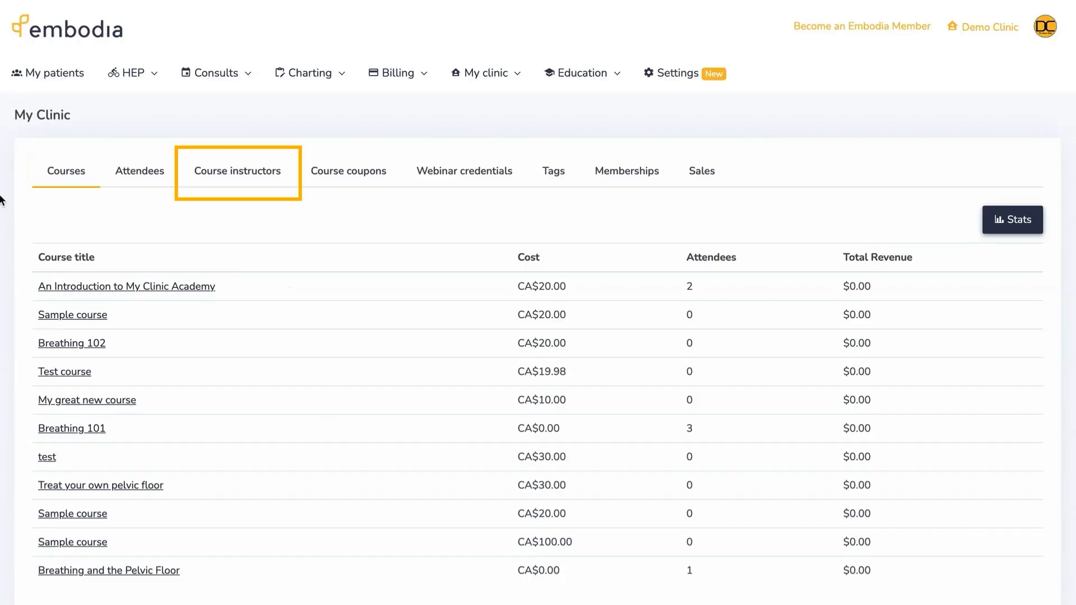
Review the academy's course instructors, course coupons and membership options
left_click(207, 173)
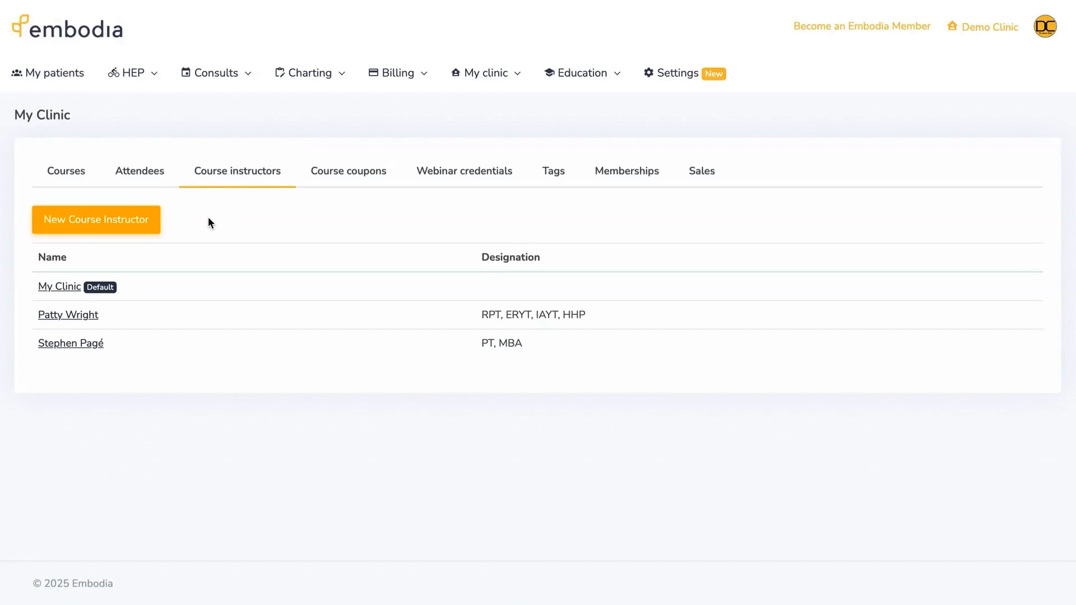
left_click(343, 178)
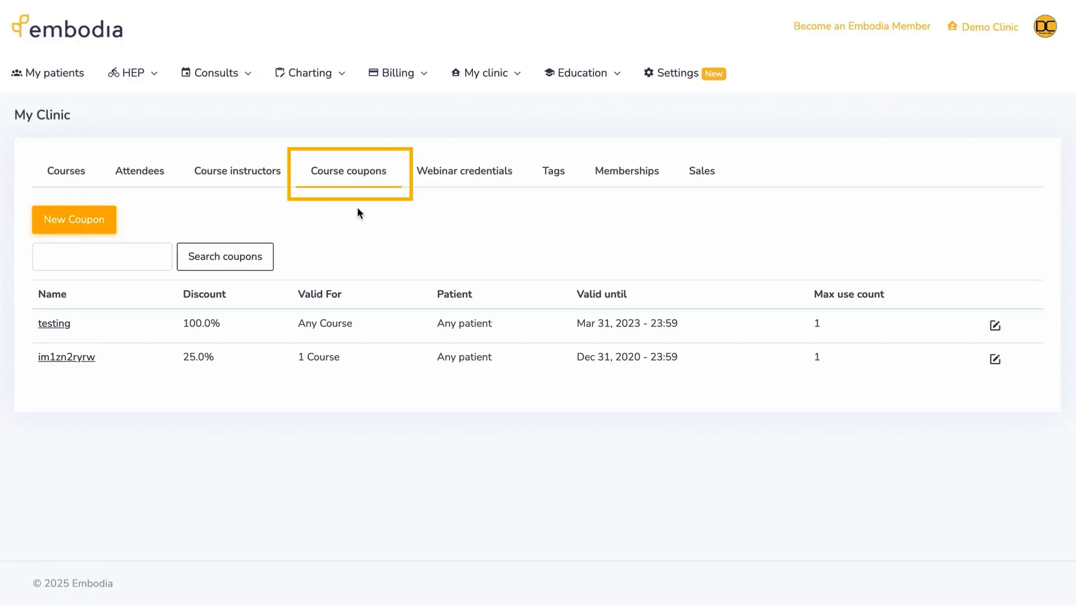
left_click(608, 180)
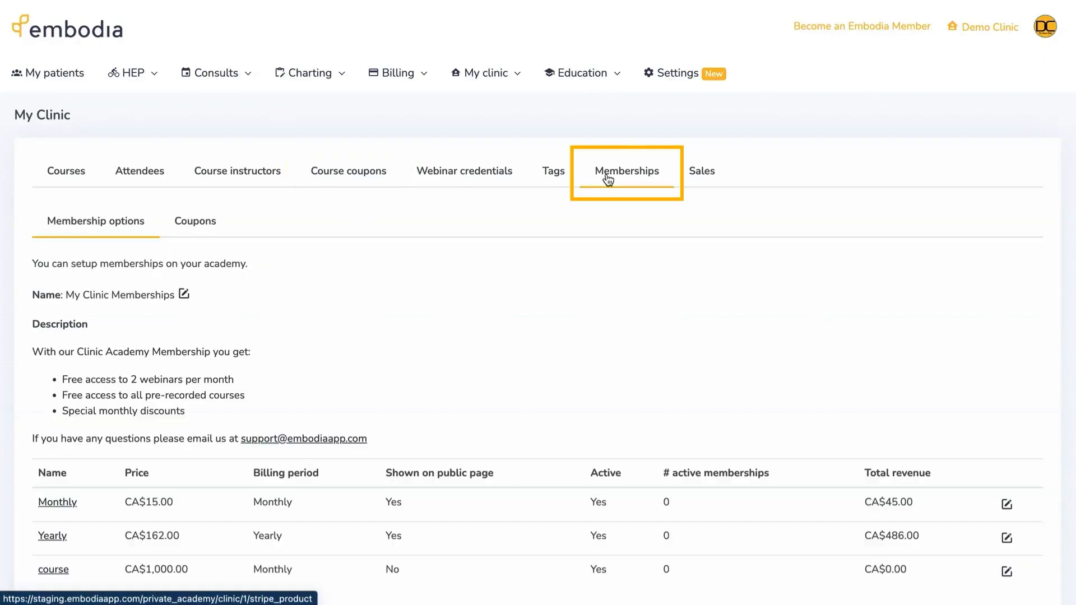